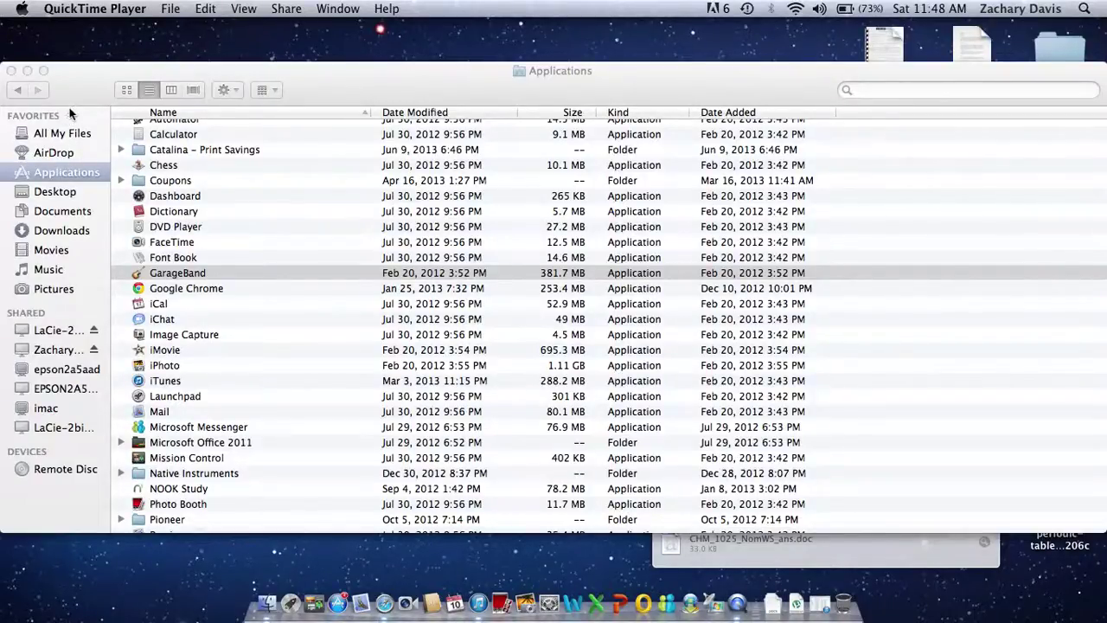
# - Launch GarageBand from the Applications list in Finder
pyautogui.doubleClick(208, 274)
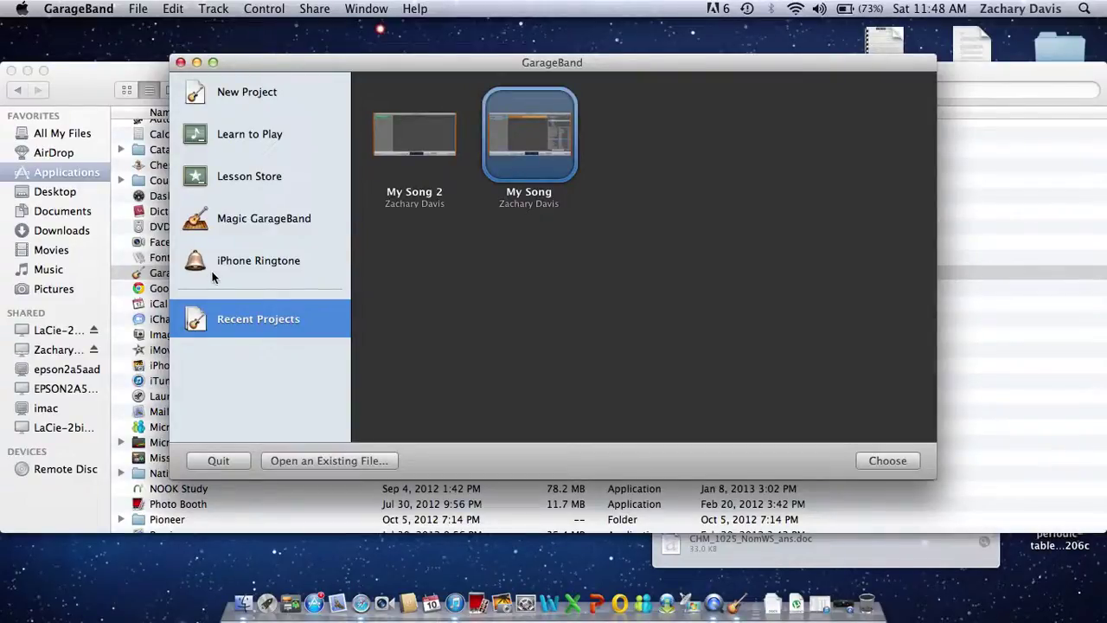
# - Create a new project from the Piano template, saved as My Song 3
pyautogui.click(231, 93)
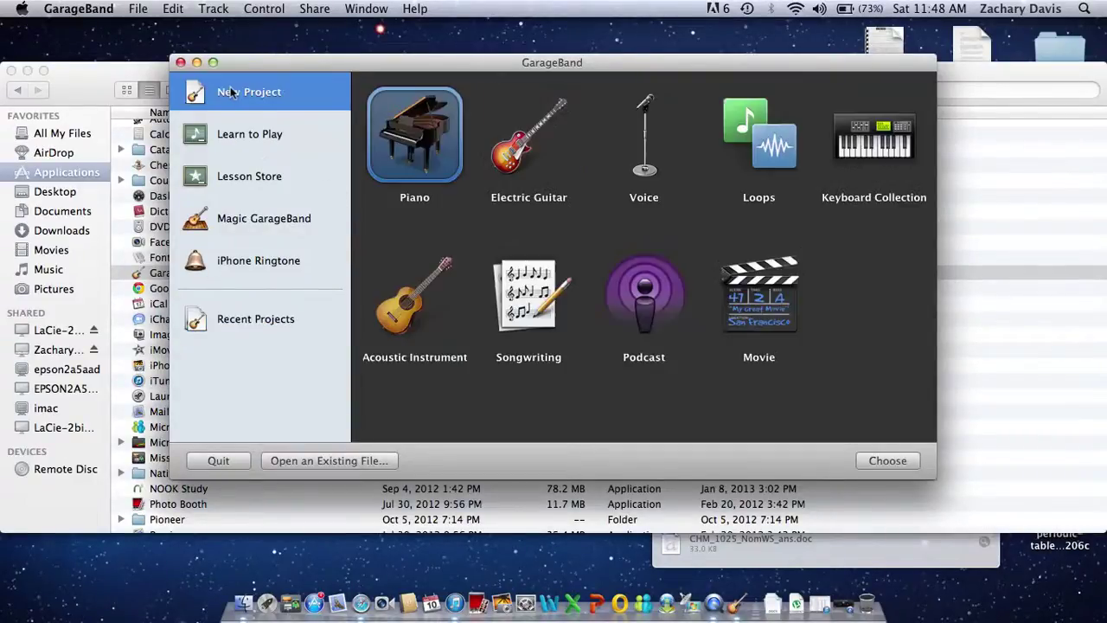
pyautogui.press('Return')
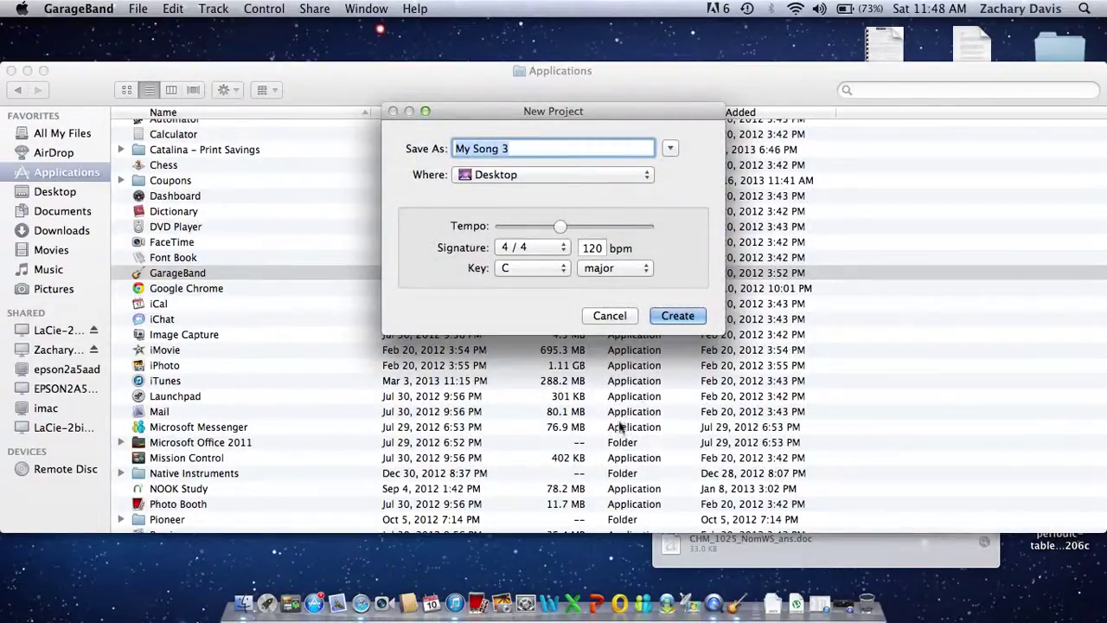
pyautogui.click(690, 320)
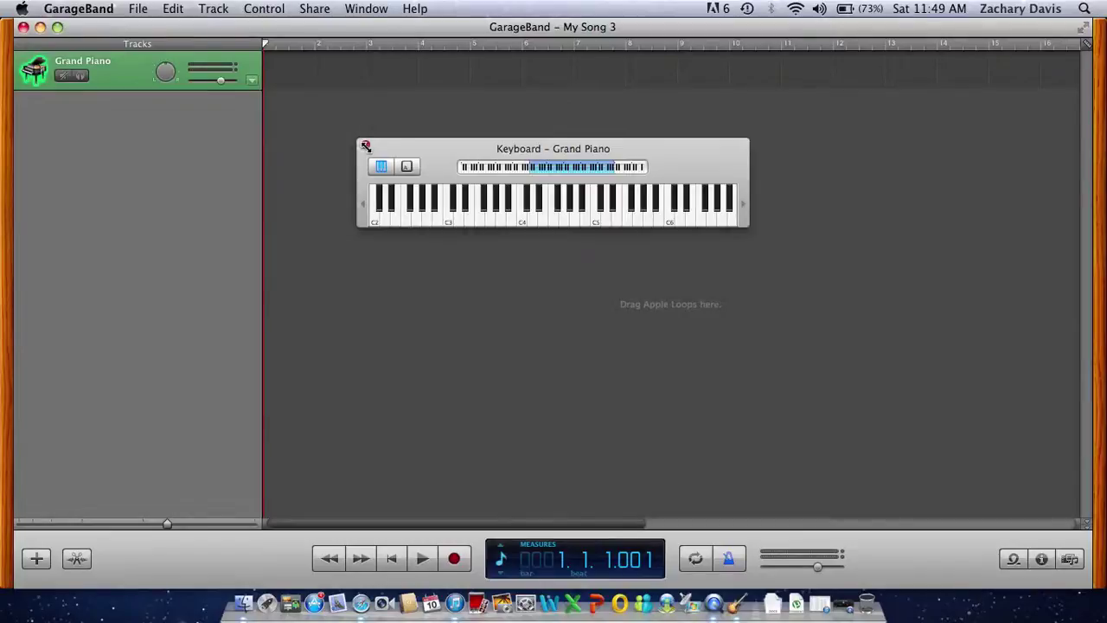
# - Close the on-screen keyboard, delete the Grand Piano track, and show the iTunes library
pyautogui.click(365, 146)
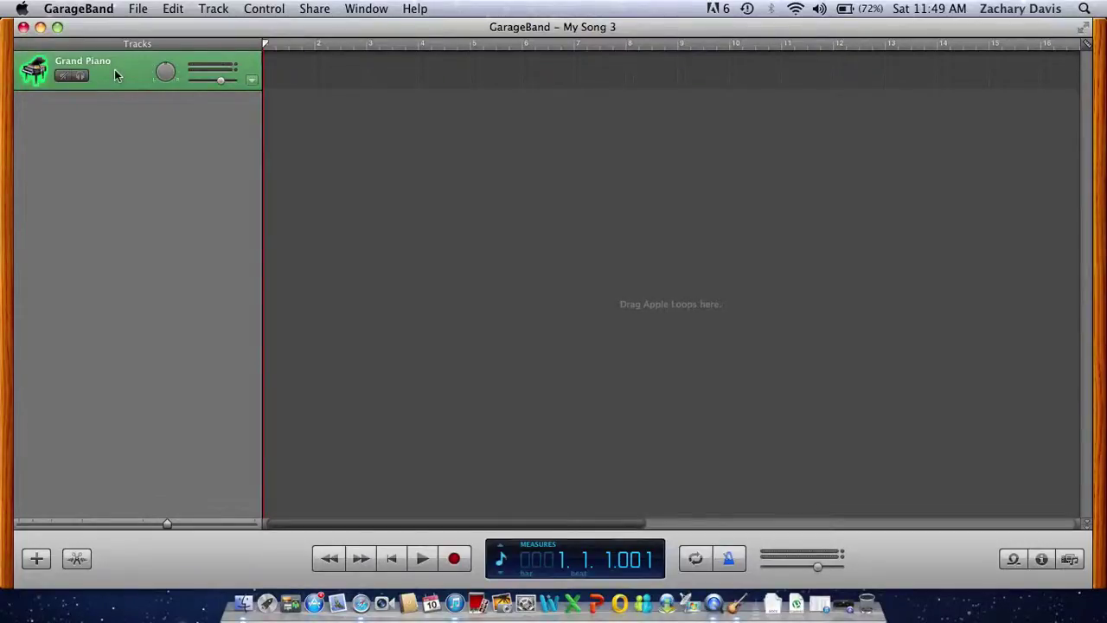
pyautogui.press('super+BackSpace')
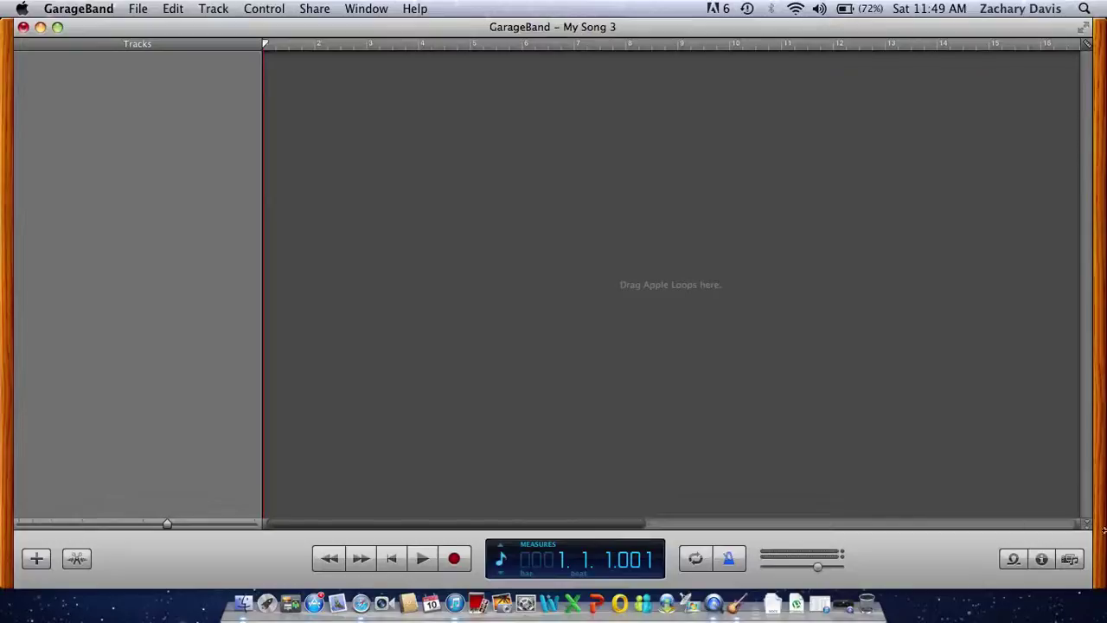
pyautogui.click(1070, 560)
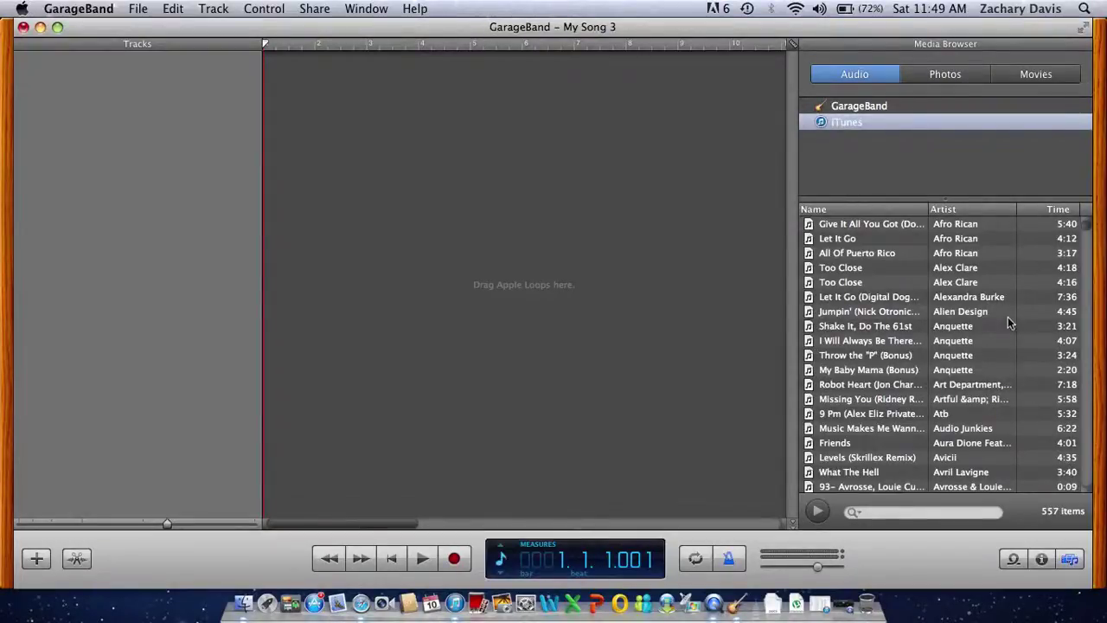
# - Drag Lose Yourself to Dance from the iTunes library in as a track, moving it to the timeline start
pyautogui.scroll(-10, 1008, 321)
pyautogui.scroll(-15, 1006, 321)
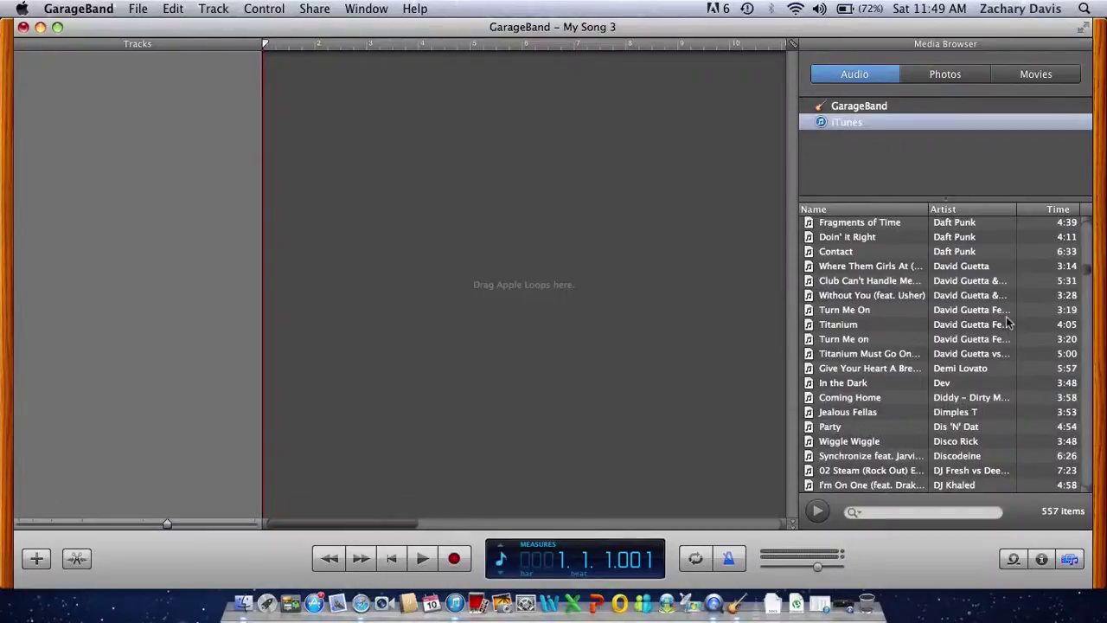
pyautogui.scroll(-3, 1005, 322)
pyautogui.scroll(10, 1000, 302)
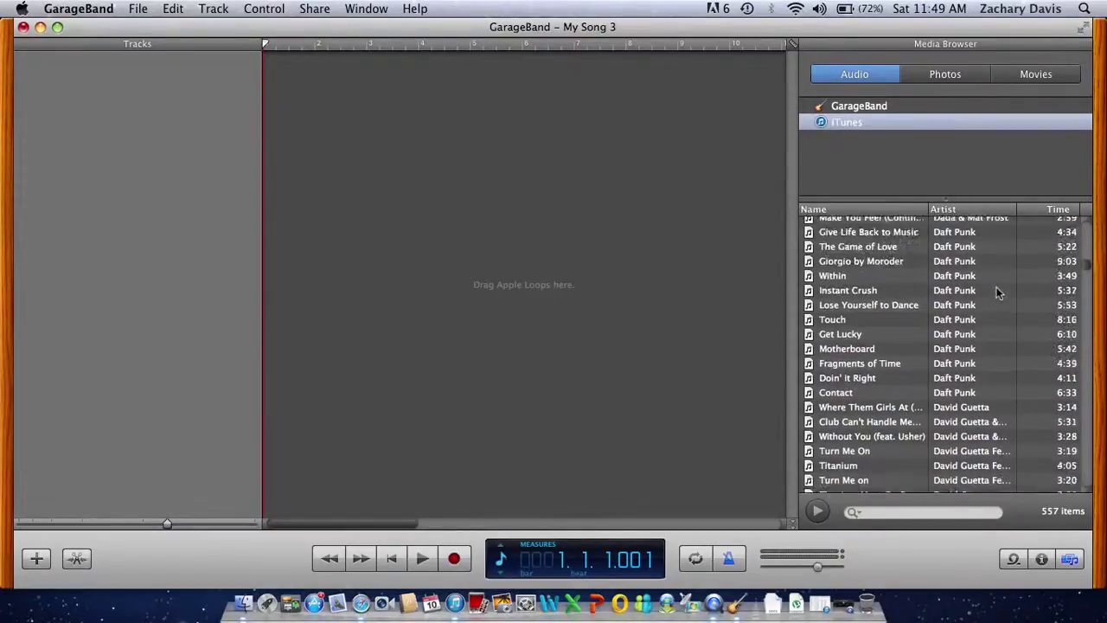
pyautogui.scroll(1, 997, 292)
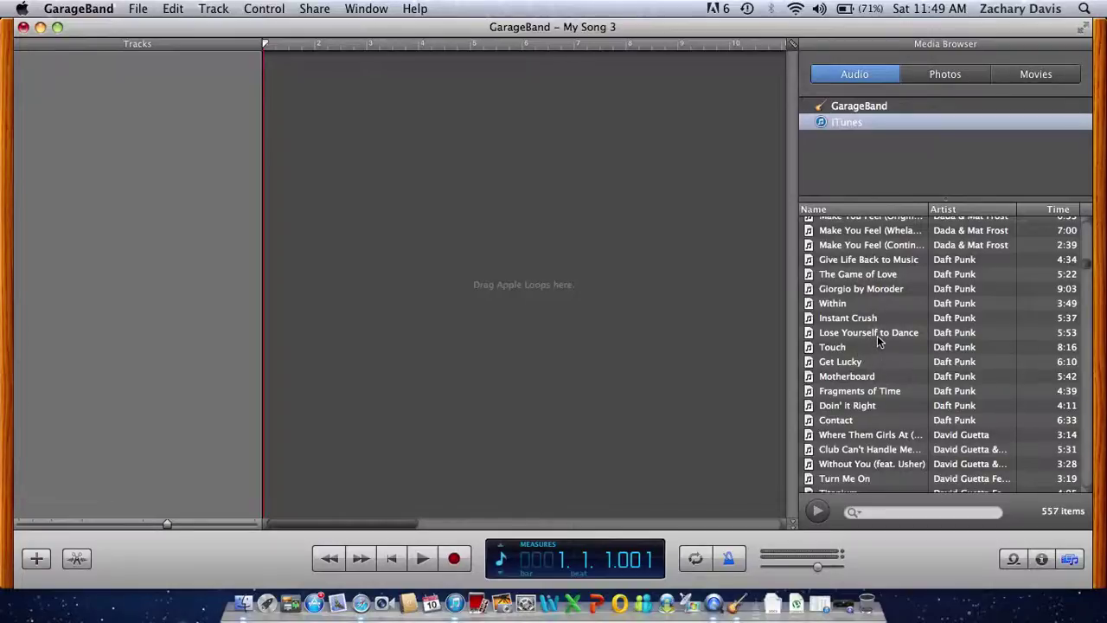
pyautogui.moveTo(878, 332); pyautogui.dragTo(303, 82)
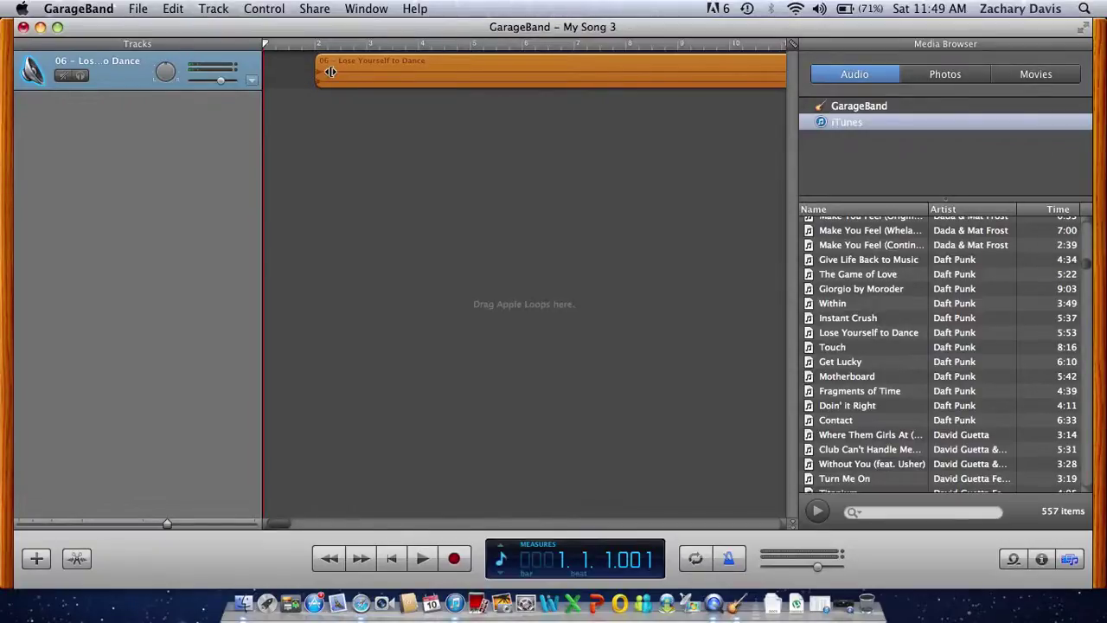
pyautogui.moveTo(330, 65); pyautogui.dragTo(274, 62)
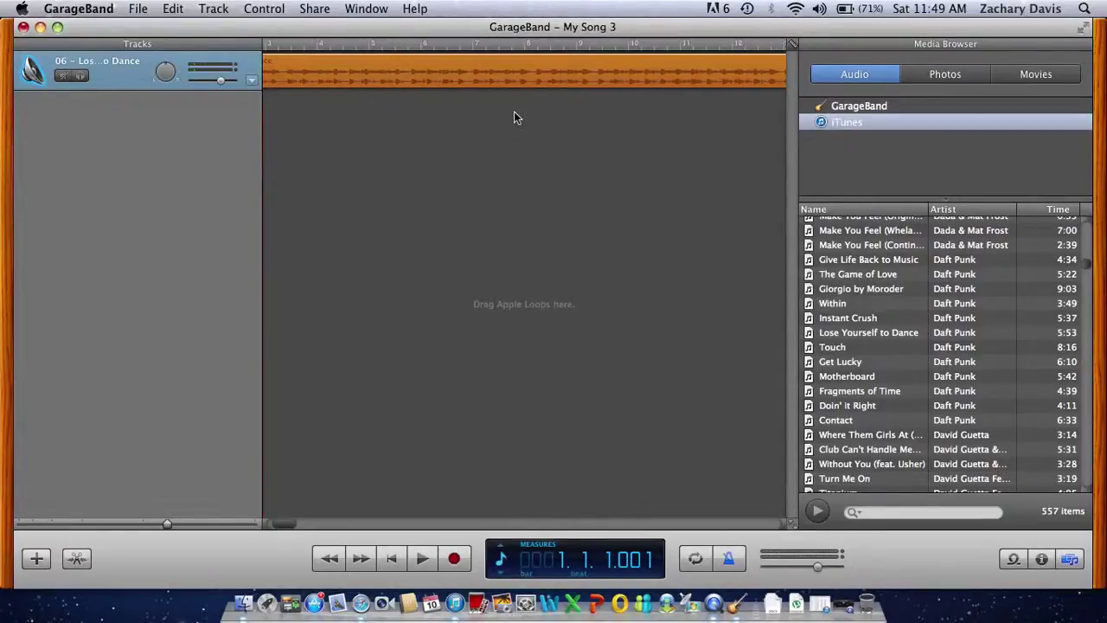
# - Scroll the timeline right to the end of Lose Yourself to Dance, near bar 177
pyautogui.hscroll(5, 514, 111)
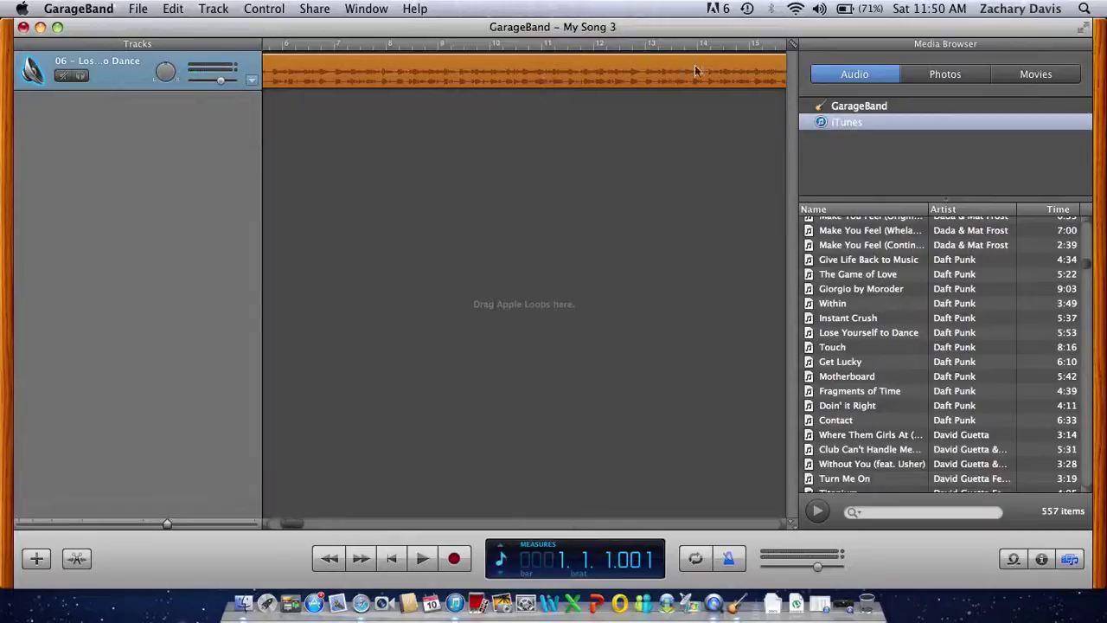
pyautogui.hscroll(15, 608, 102)
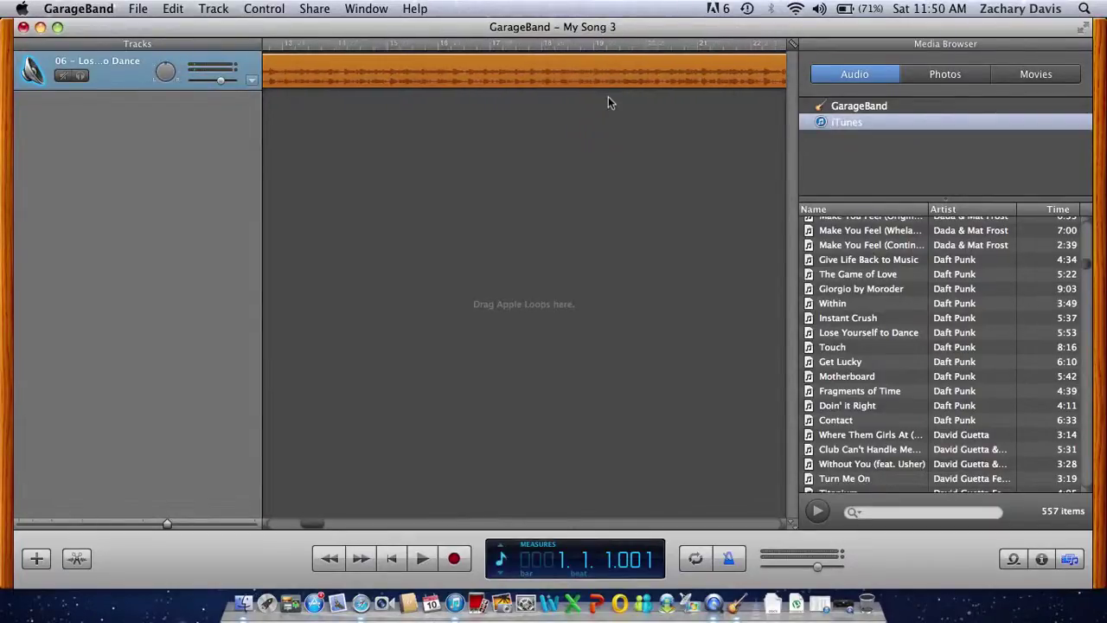
pyautogui.hscroll(15, 608, 102)
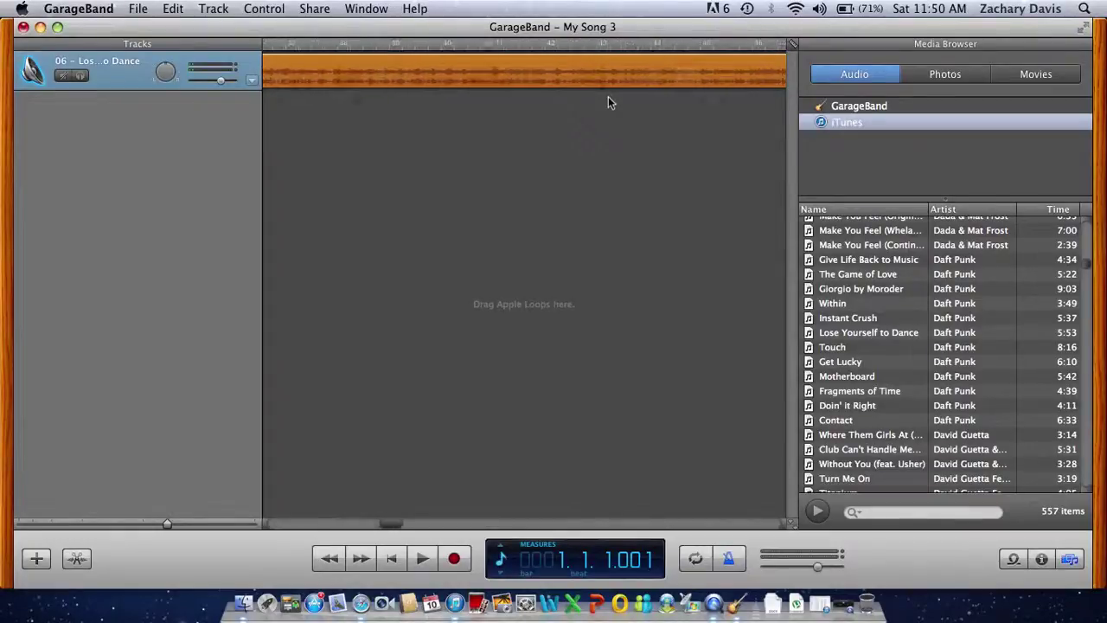
pyautogui.hscroll(15, 608, 102)
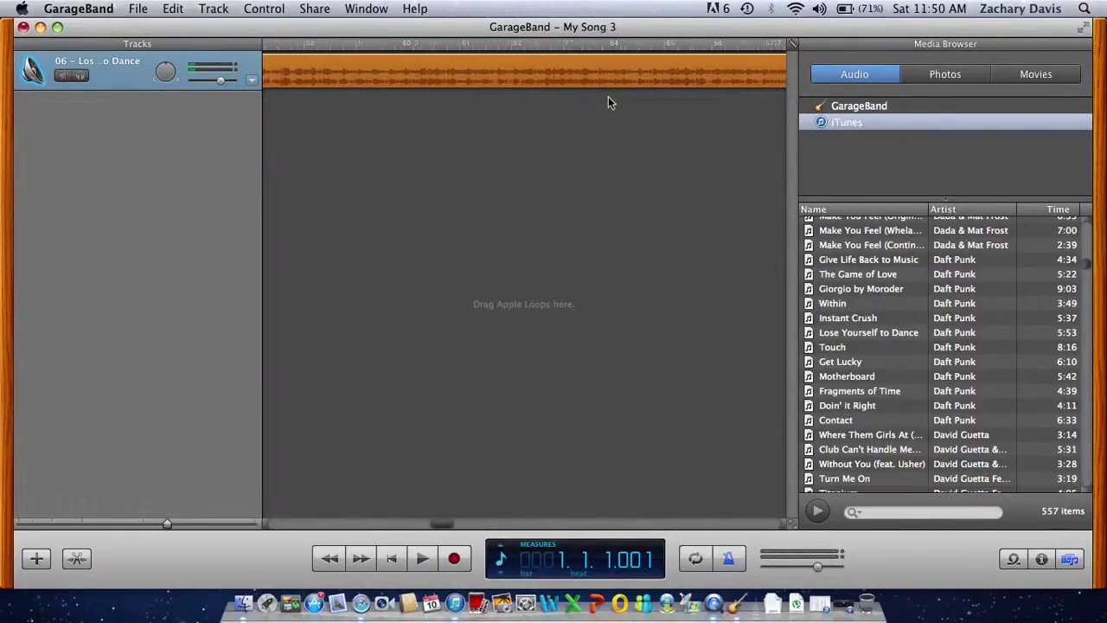
pyautogui.hscroll(15, 609, 97)
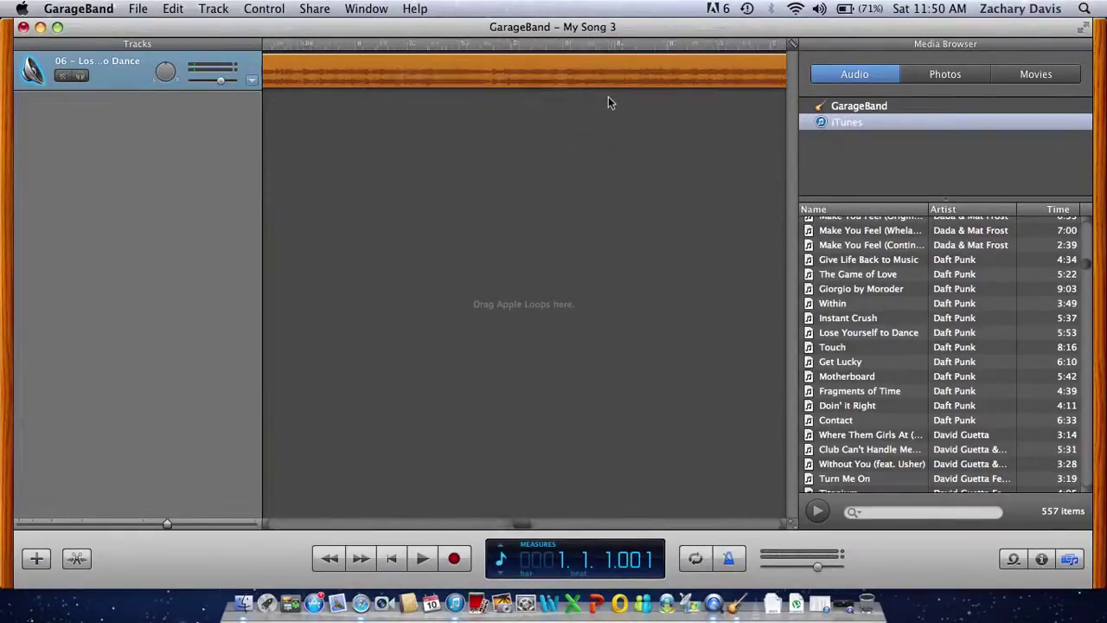
pyautogui.hscroll(15, 609, 102)
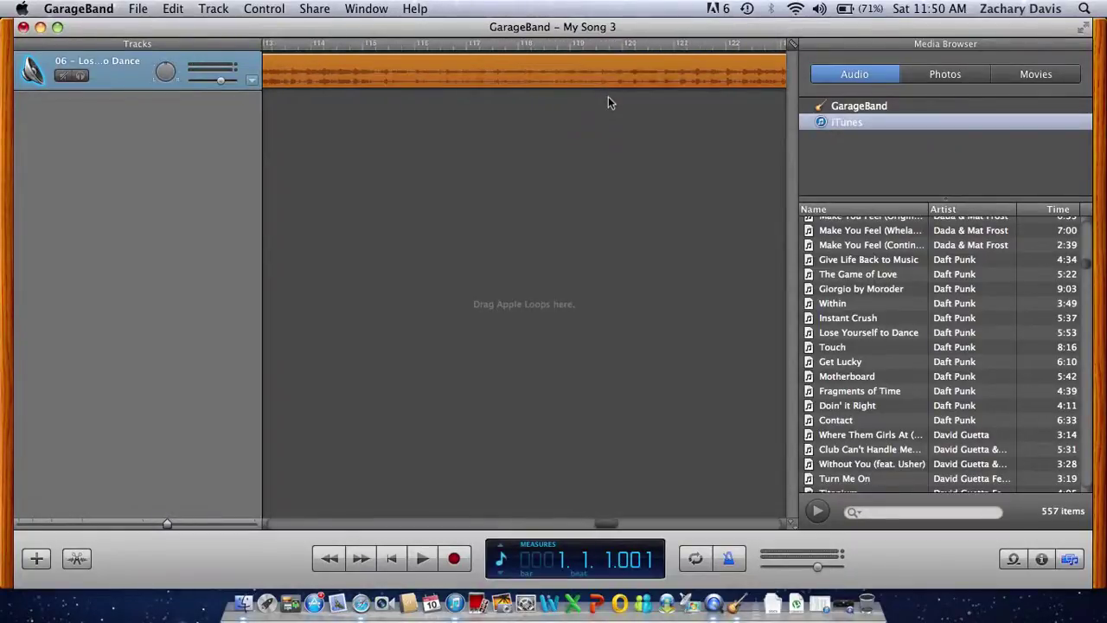
pyautogui.hscroll(15, 608, 102)
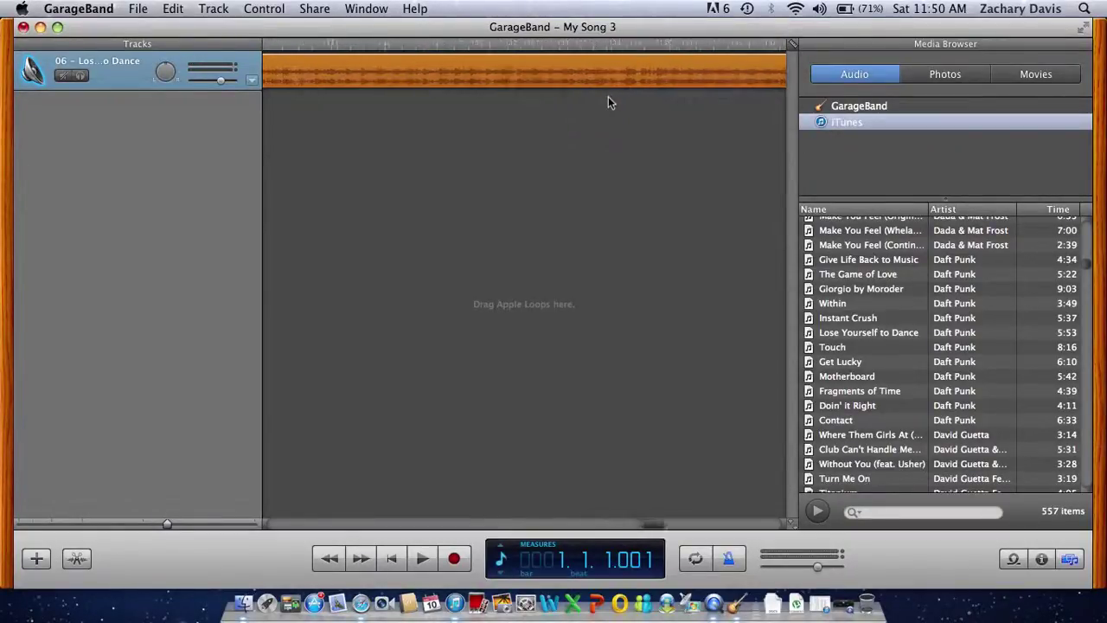
pyautogui.hscroll(10, 608, 102)
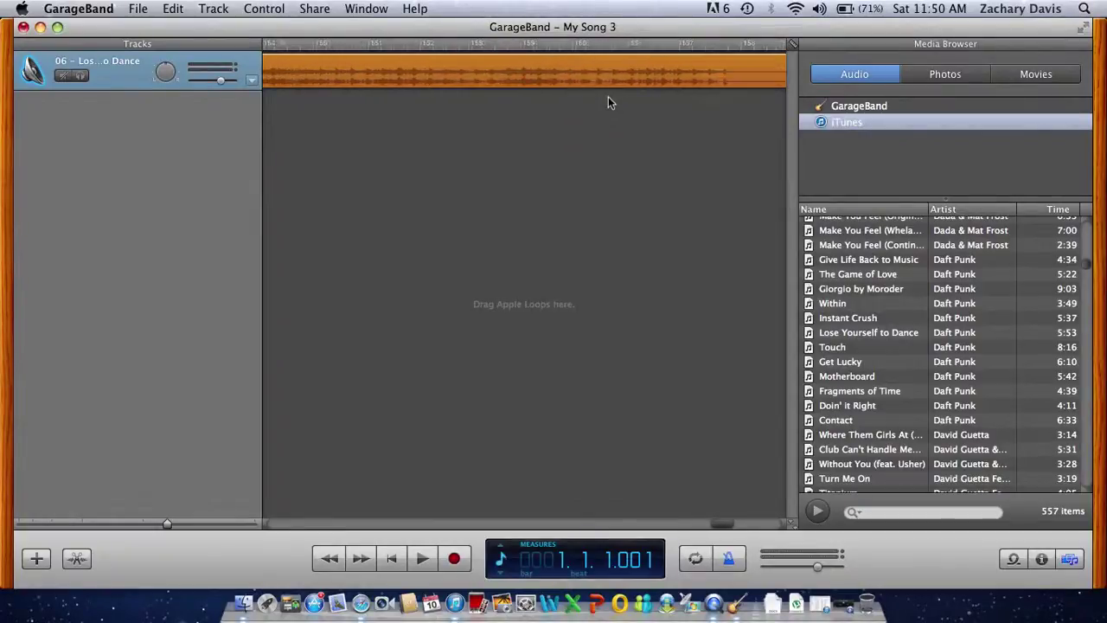
pyautogui.hscroll(8, 608, 102)
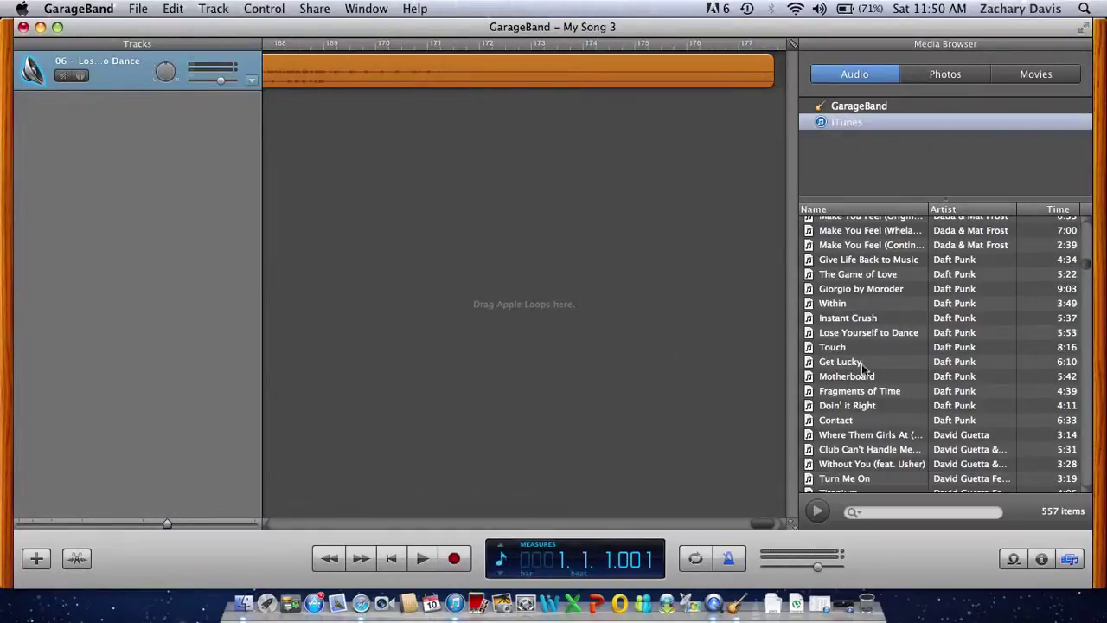
# - Add Get Lucky and place its region on track 1 right after Lose Yourself to Dance
pyautogui.moveTo(855, 367); pyautogui.dragTo(458, 128)
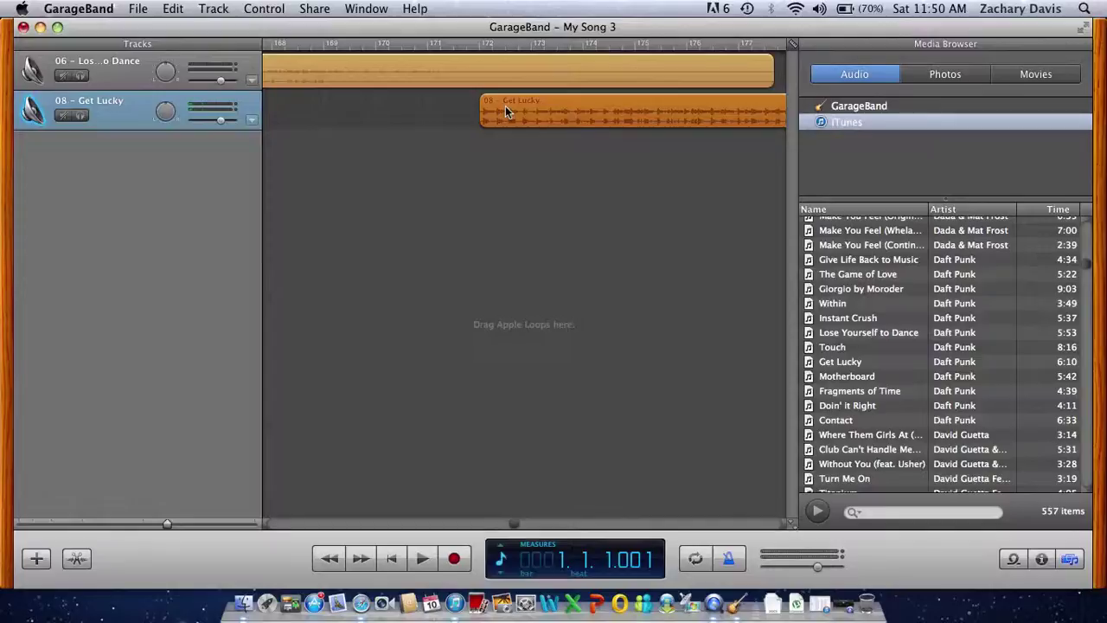
pyautogui.moveTo(503, 106); pyautogui.dragTo(467, 76)
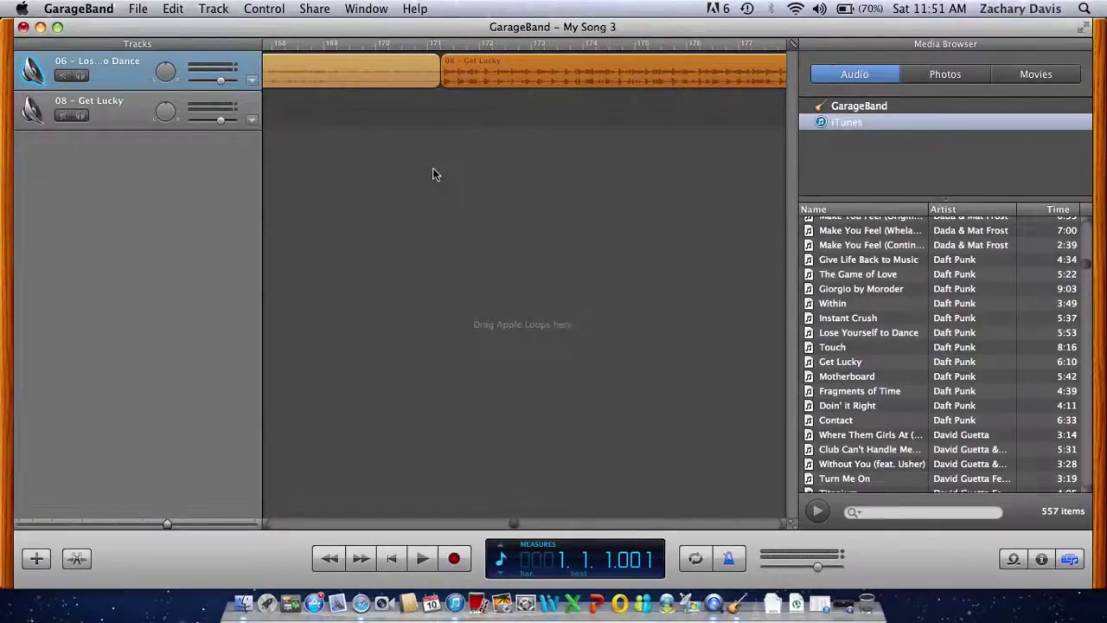
pyautogui.hscroll(-1, 432, 168)
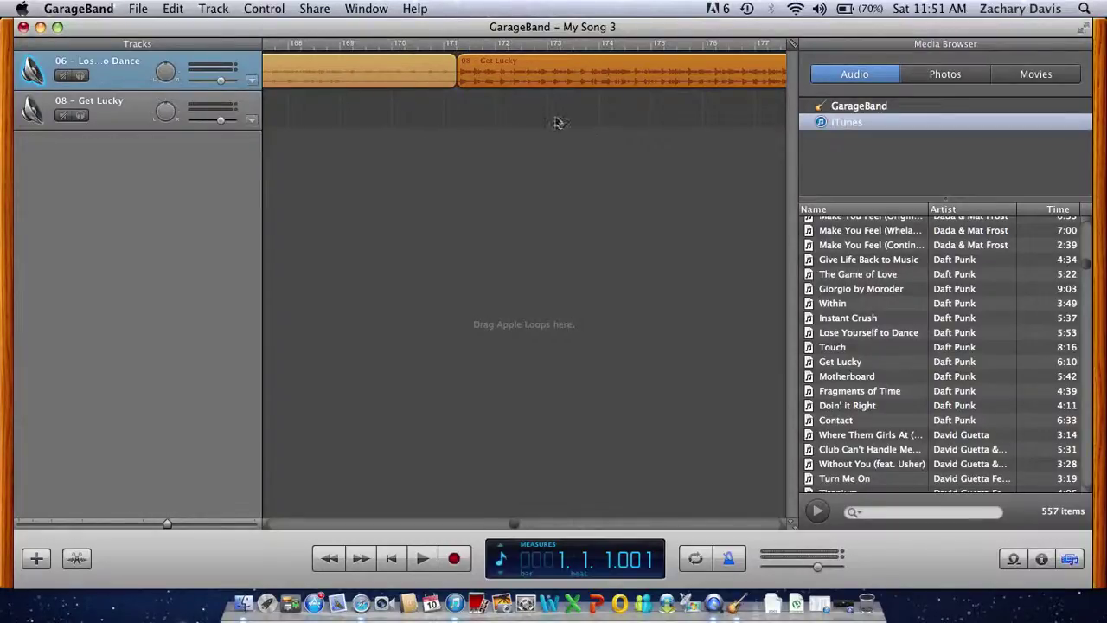
# - Play the song join near bar 170, switch off the metronome, and replay it
pyautogui.click(404, 49)
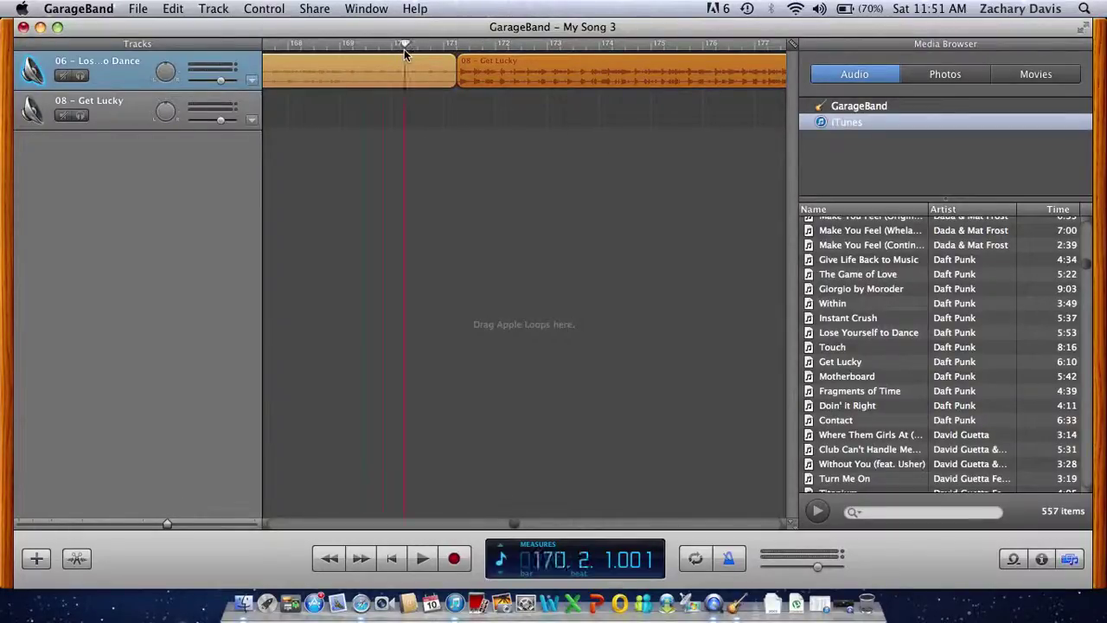
pyautogui.click(436, 47)
pyautogui.click(423, 558)
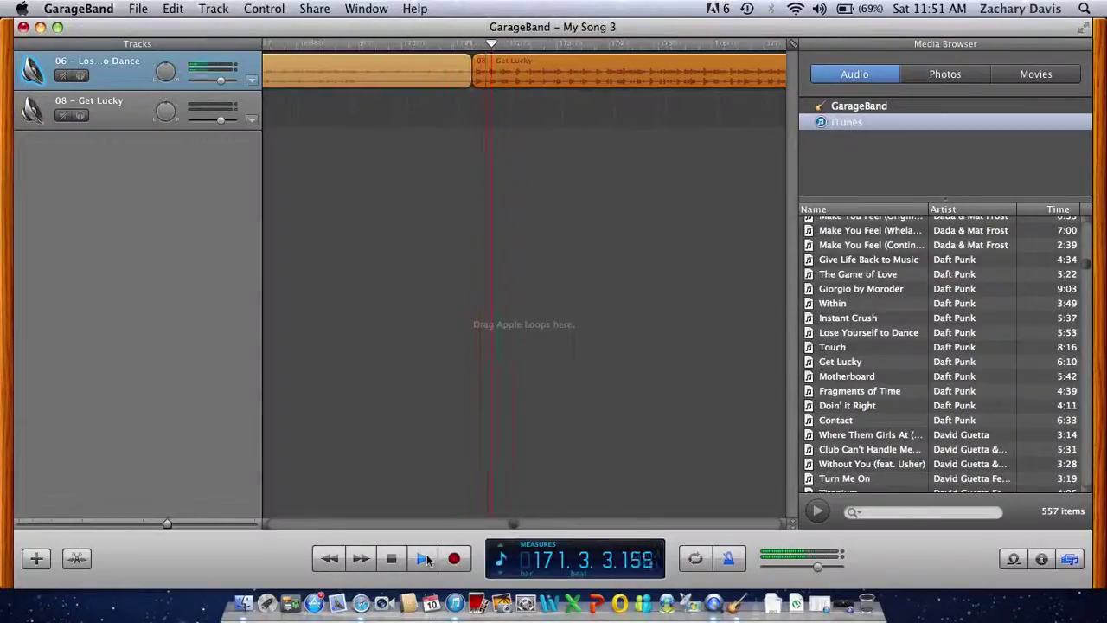
pyautogui.click(427, 554)
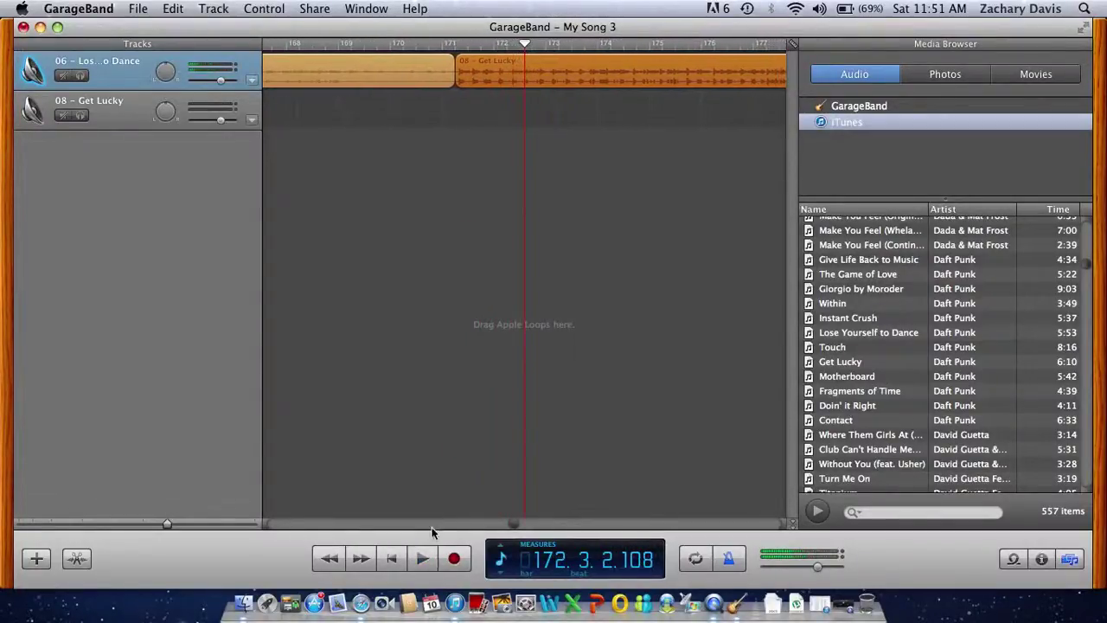
pyautogui.click(727, 561)
pyautogui.click(428, 47)
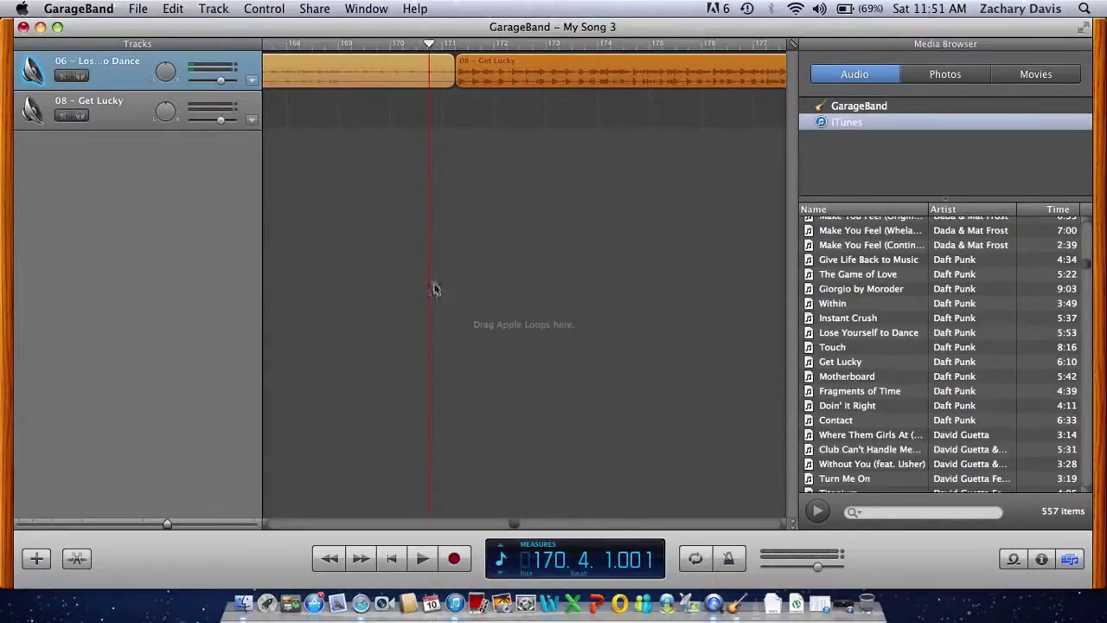
pyautogui.click(421, 558)
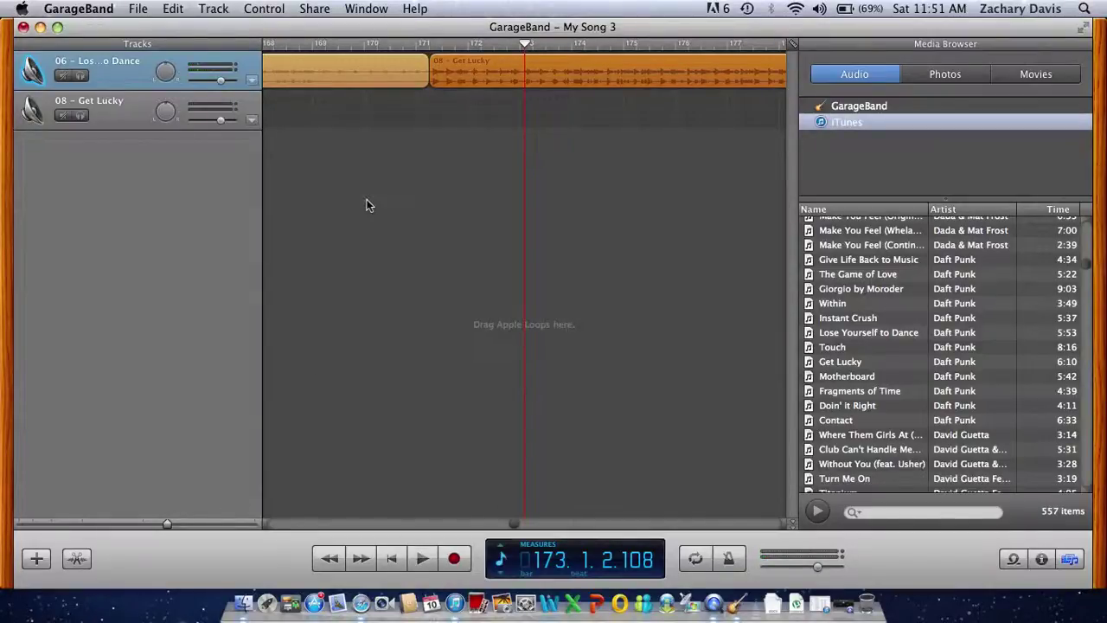
# - Add Give Life Back to Music on track 1, starting near bar 351 after the previous song
pyautogui.hscroll(5, 508, 201)
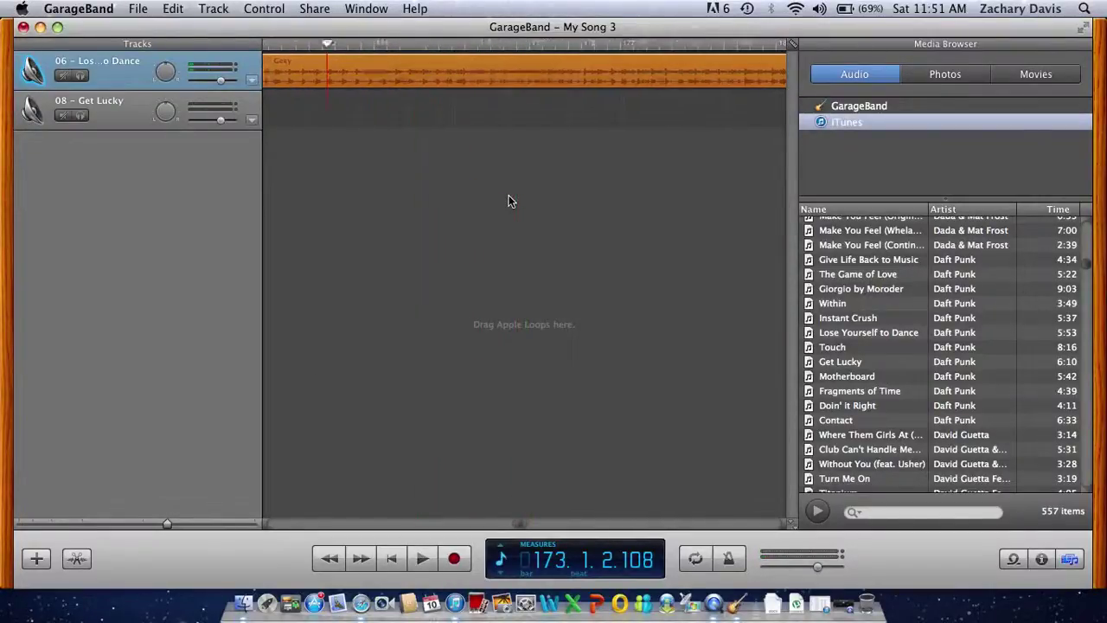
pyautogui.hscroll(15, 509, 199)
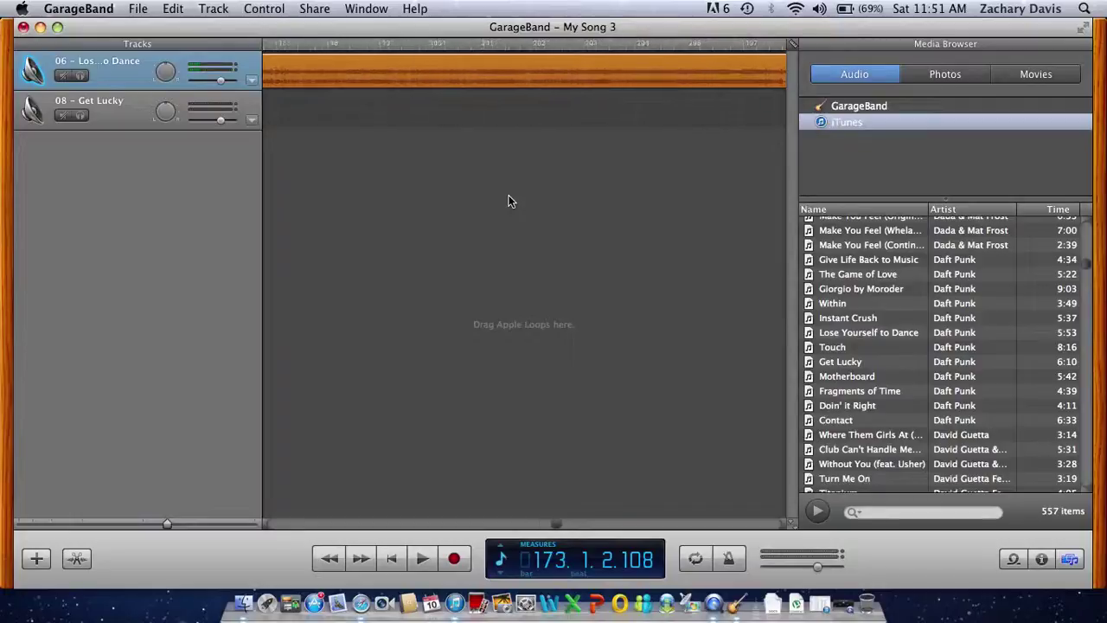
pyautogui.hscroll(18, 509, 201)
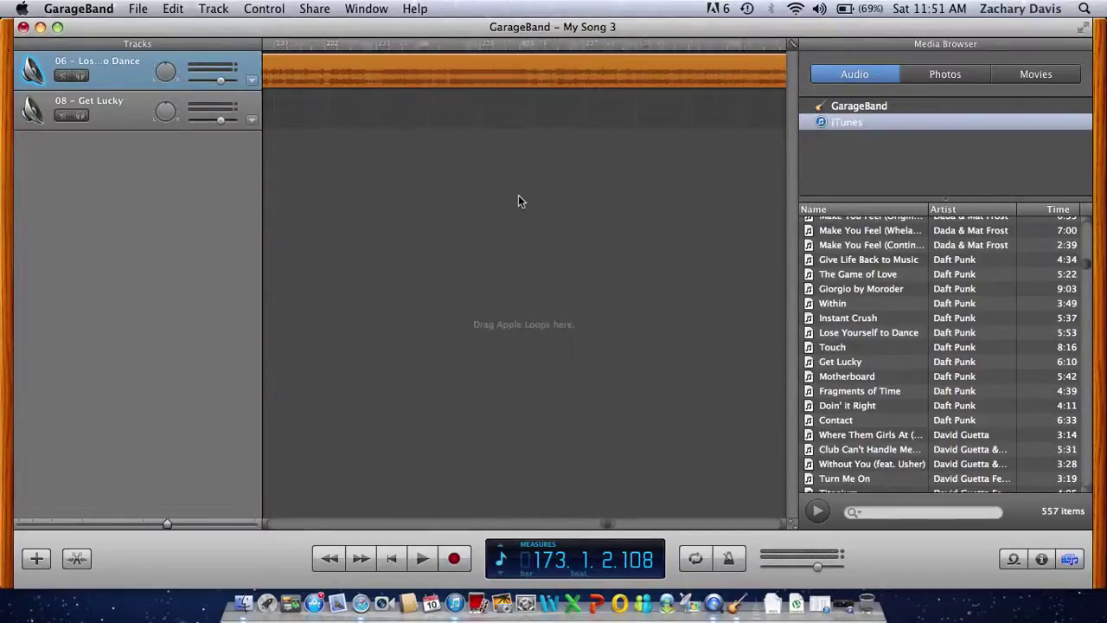
pyautogui.hscroll(17, 518, 200)
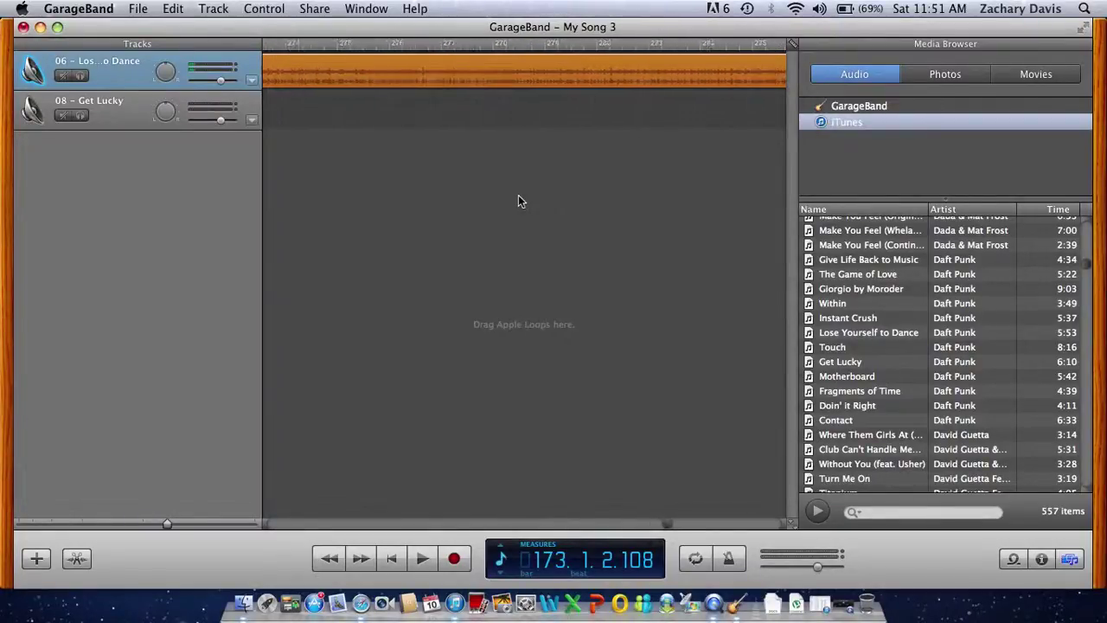
pyautogui.hscroll(4, 518, 201)
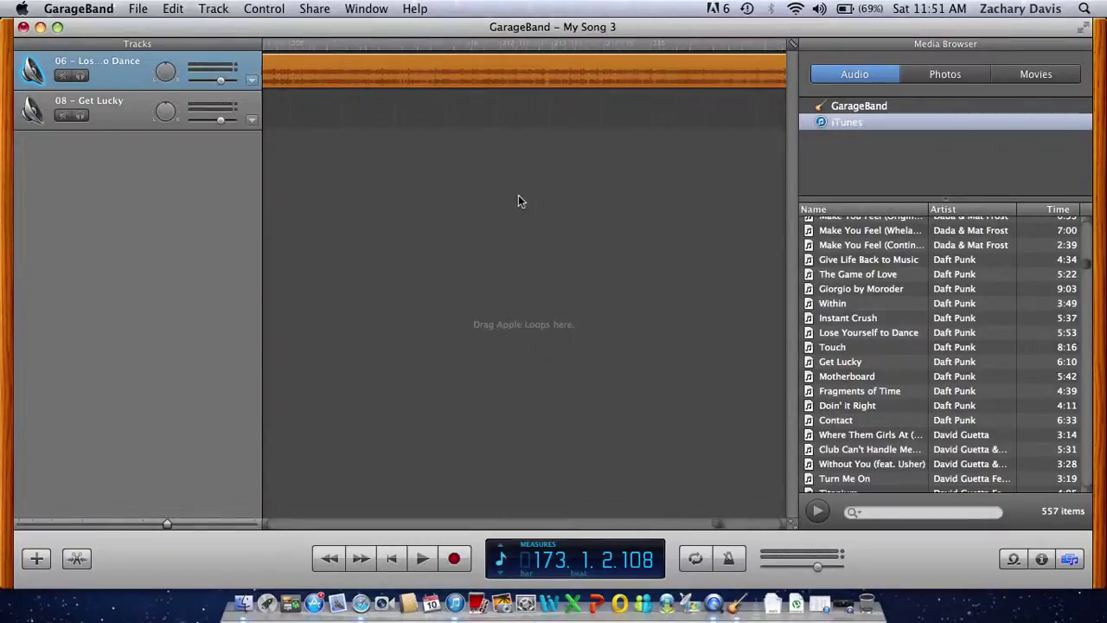
pyautogui.hscroll(5, 518, 201)
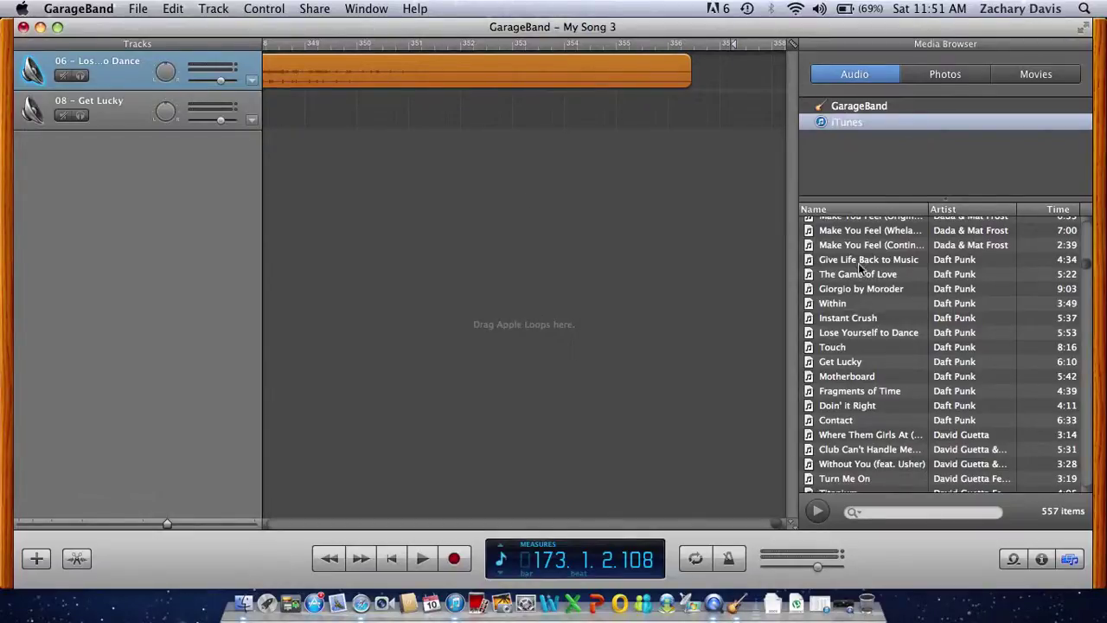
pyautogui.moveTo(860, 265); pyautogui.dragTo(485, 124)
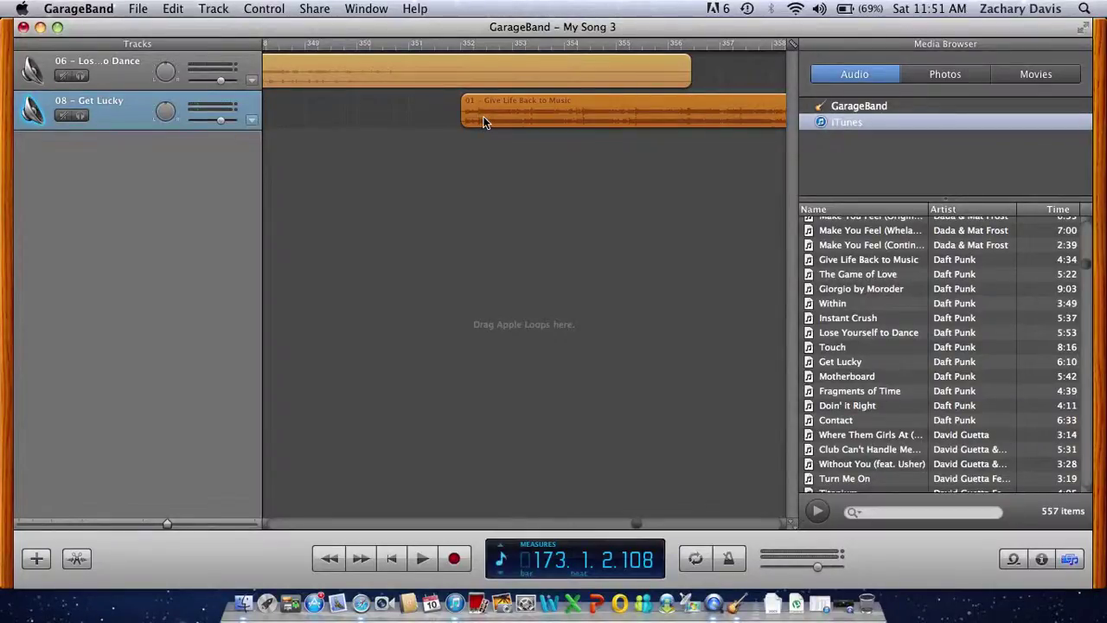
pyautogui.moveTo(496, 117); pyautogui.dragTo(449, 83)
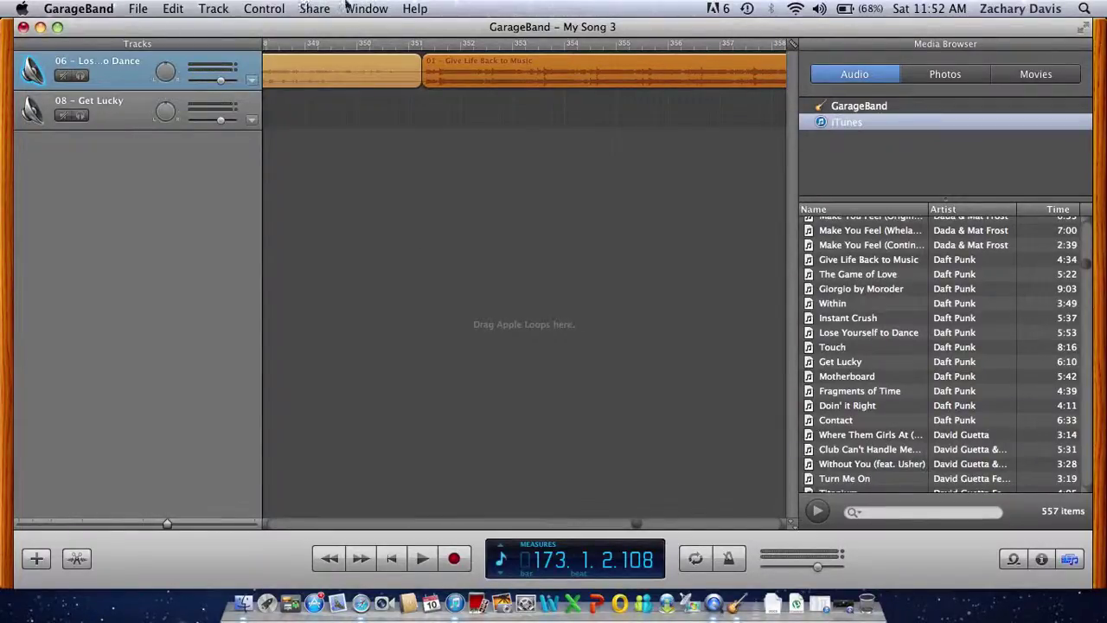
pyautogui.click(315, 10)
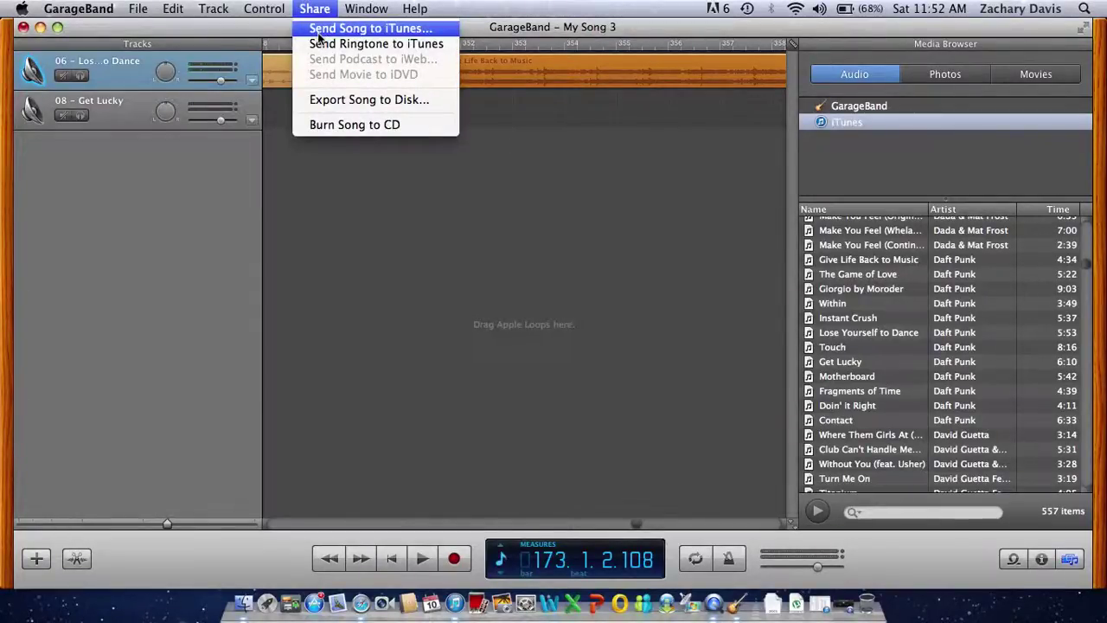
# - Send the song to iTunes into a new playlist named 'dad tutorial'
pyautogui.click(318, 31)
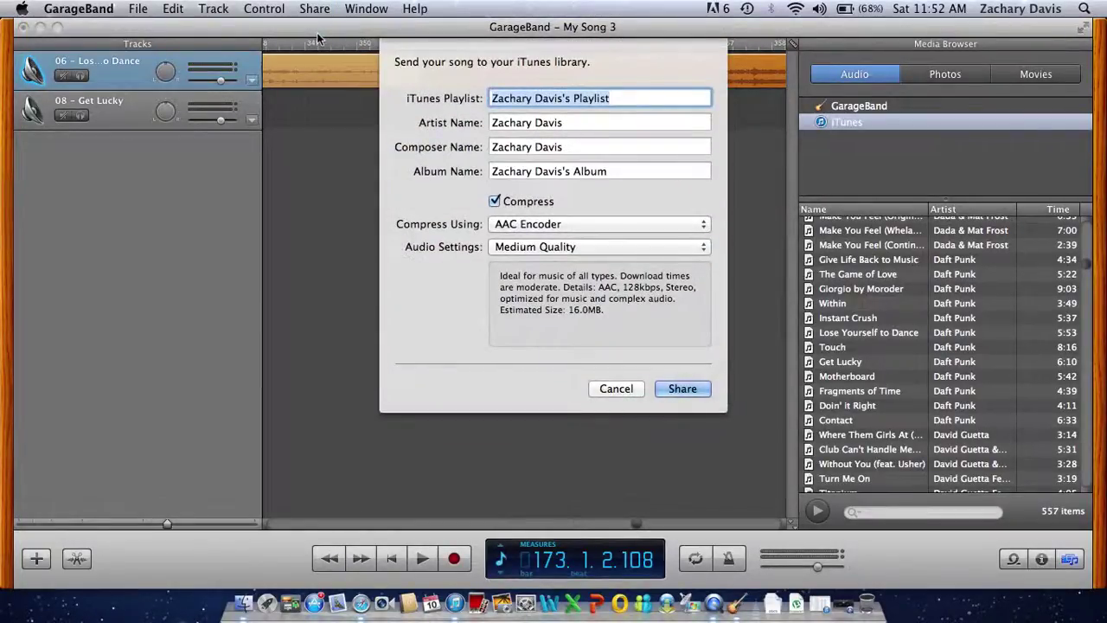
pyautogui.write('da')
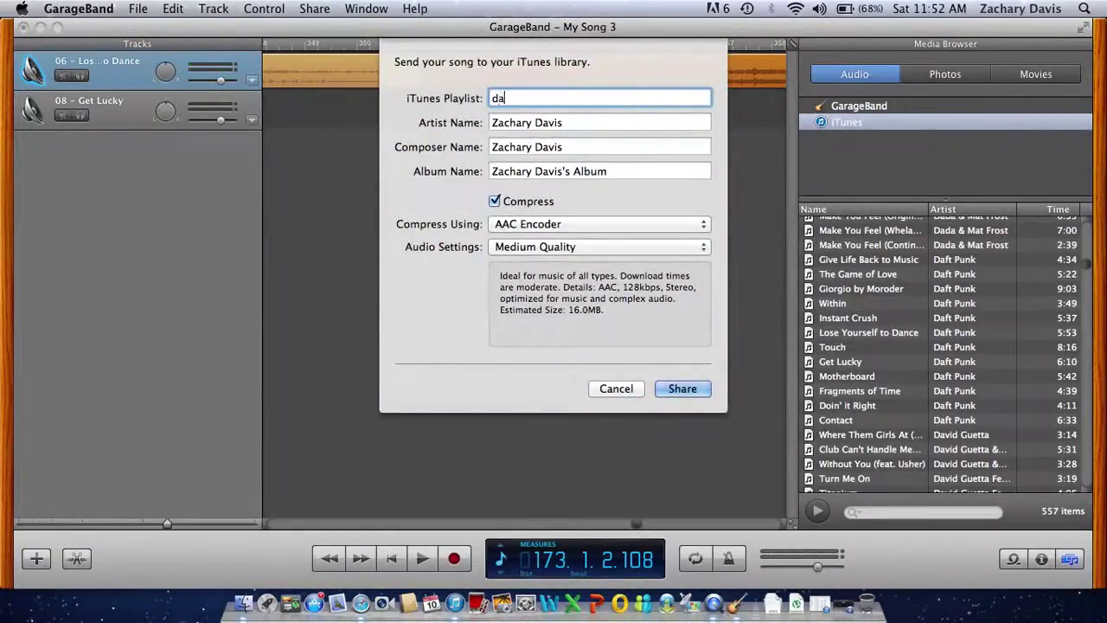
pyautogui.write('d tutorial')
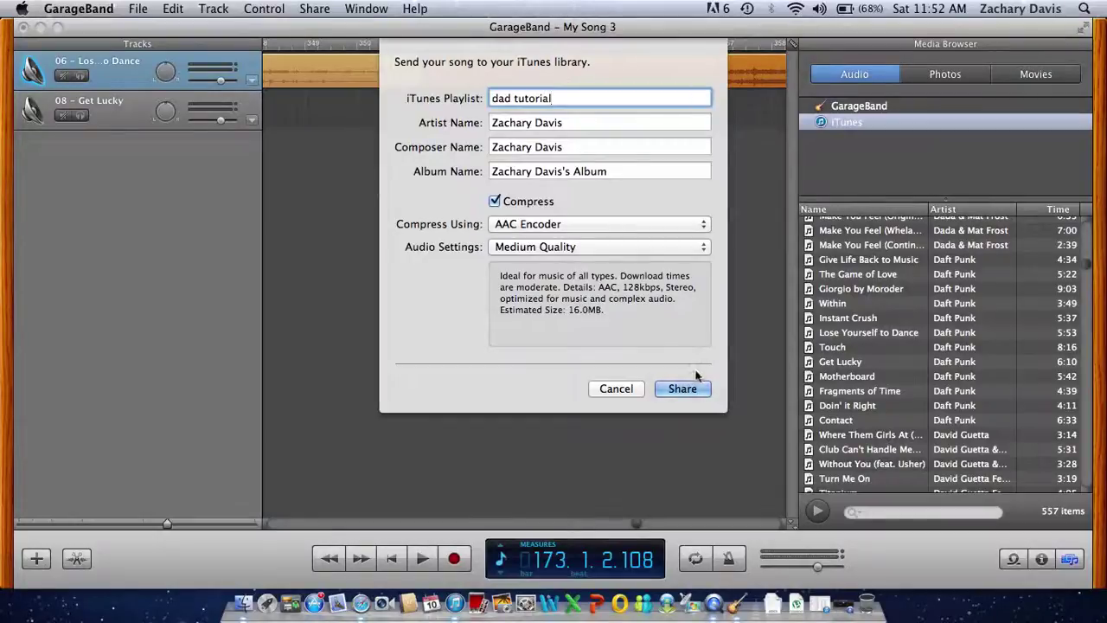
pyautogui.click(683, 389)
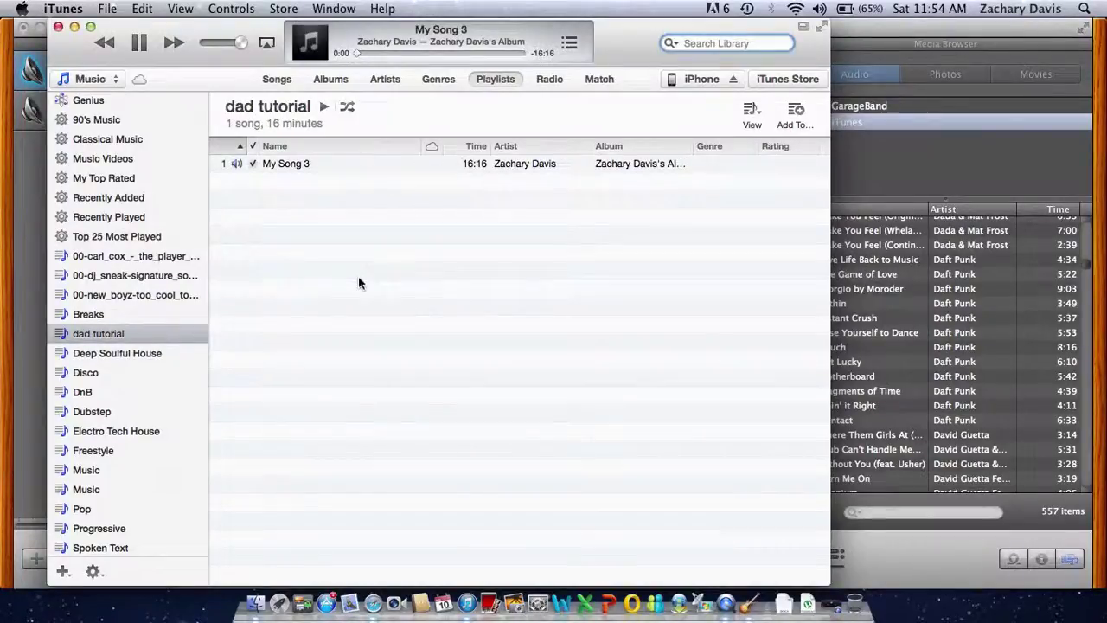
# - Pause My Song 3 and cancel enabling iPhone music sync, then return to the library
pyautogui.click(139, 43)
pyautogui.click(703, 79)
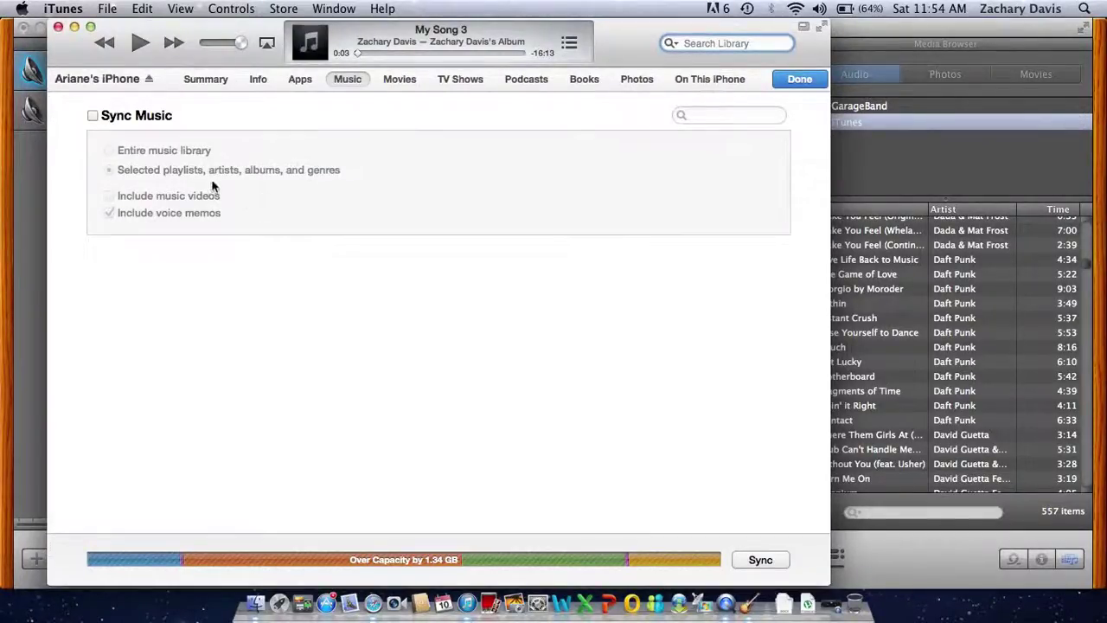
pyautogui.click(92, 116)
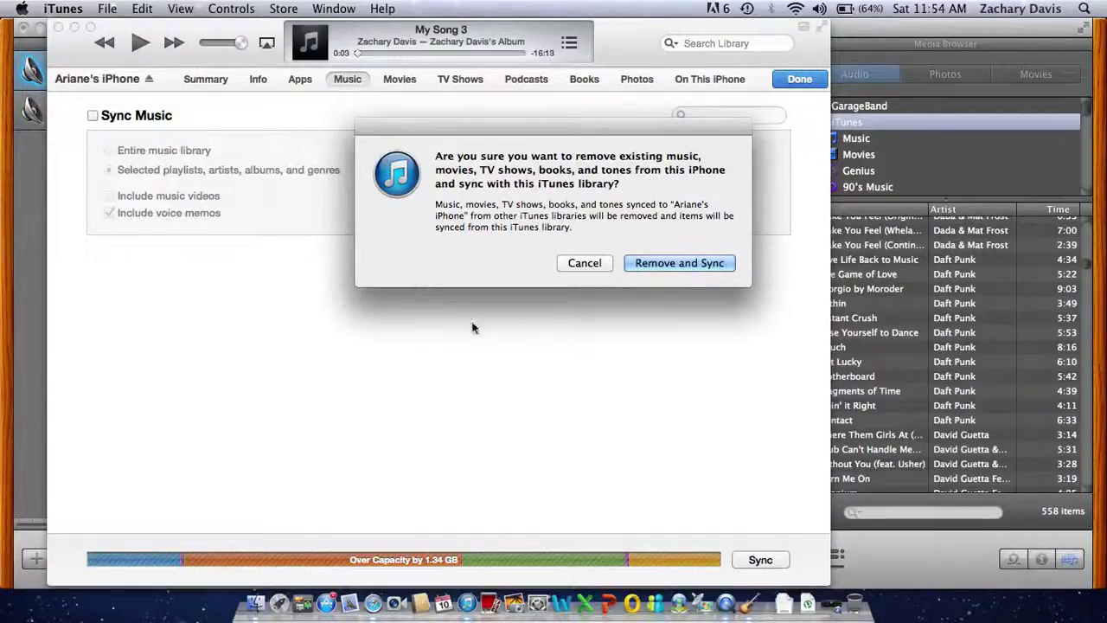
pyautogui.click(585, 263)
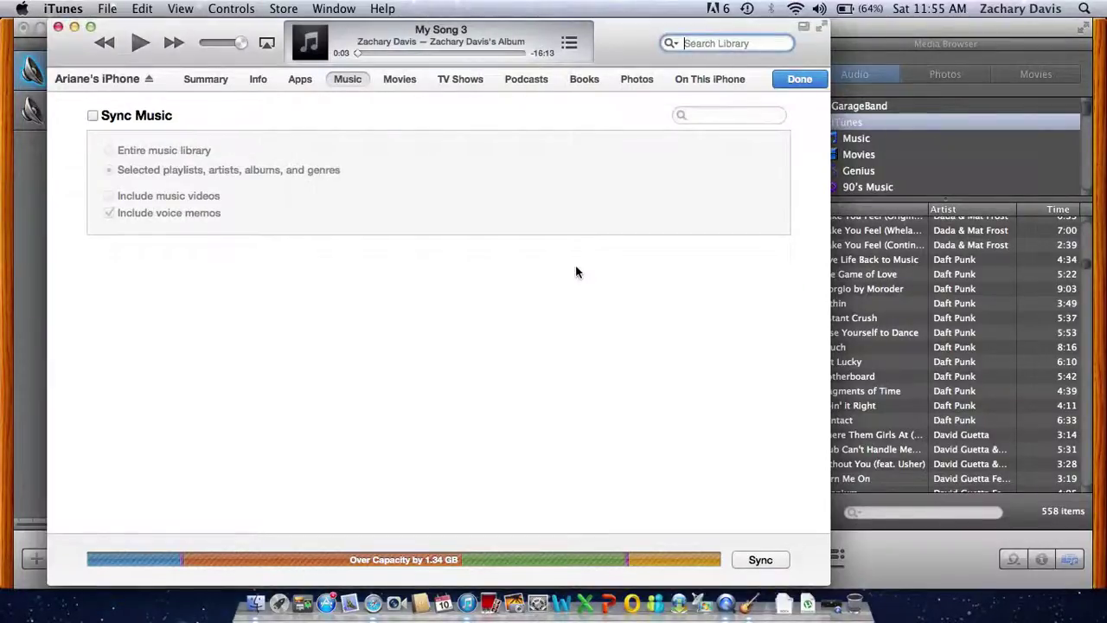
pyautogui.click(796, 78)
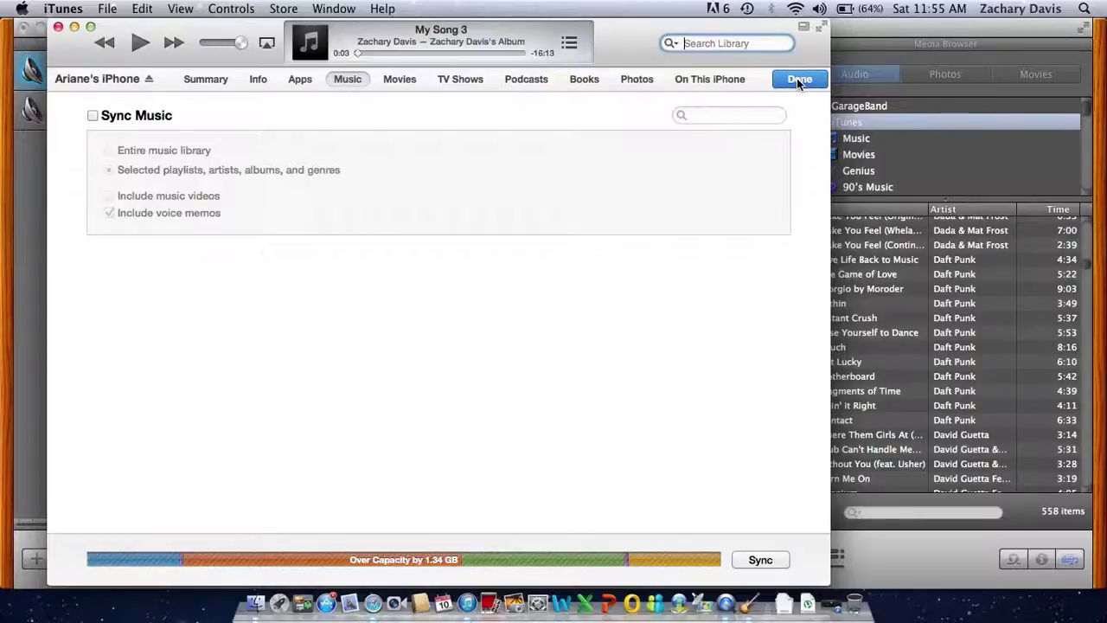